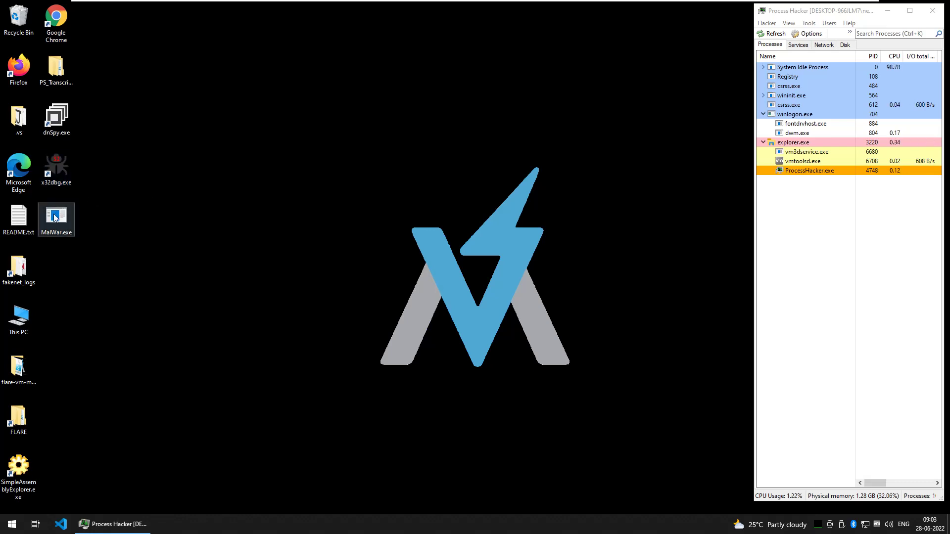
Load MalWar.exe from the desktop into x32dbg and set a breakpoint on WriteProcessMemory
mouse_move(55, 218)
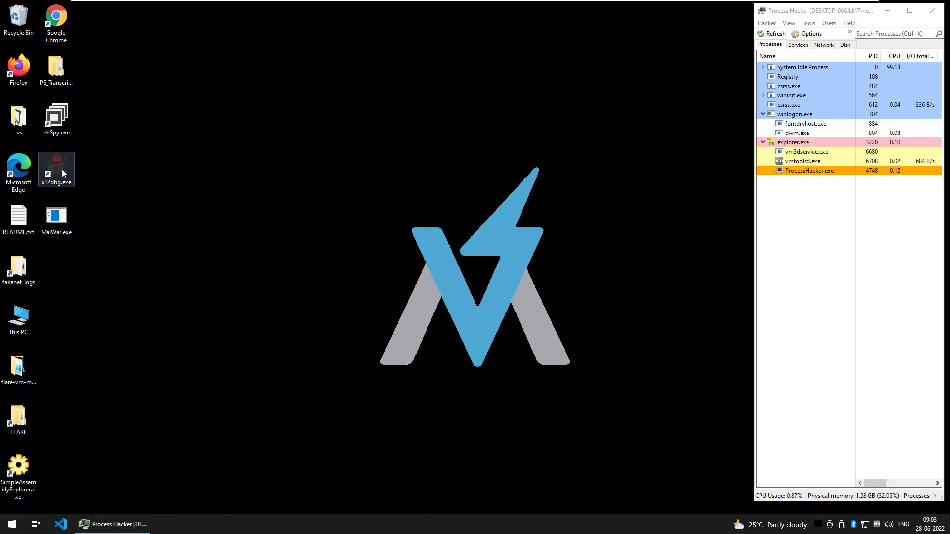
drag(57, 221, 49, 181)
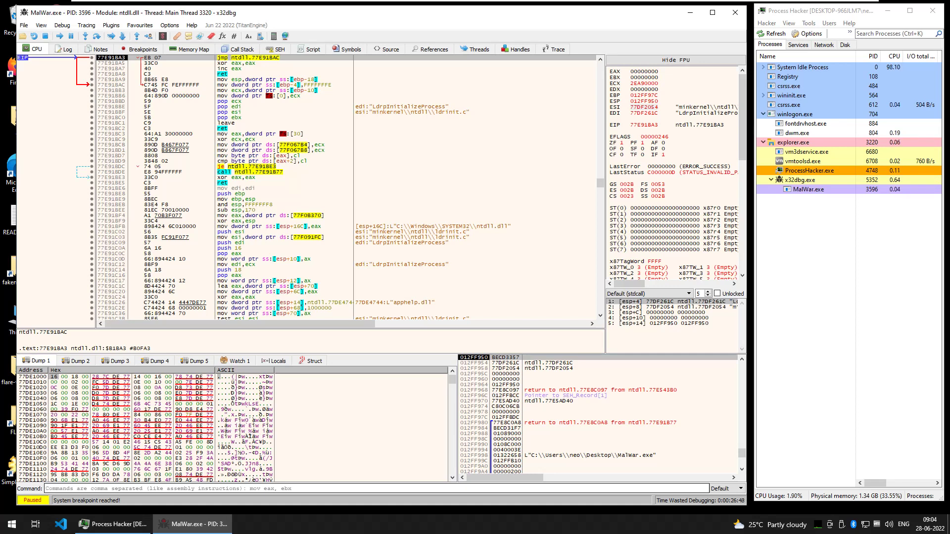
text(bp Writ)
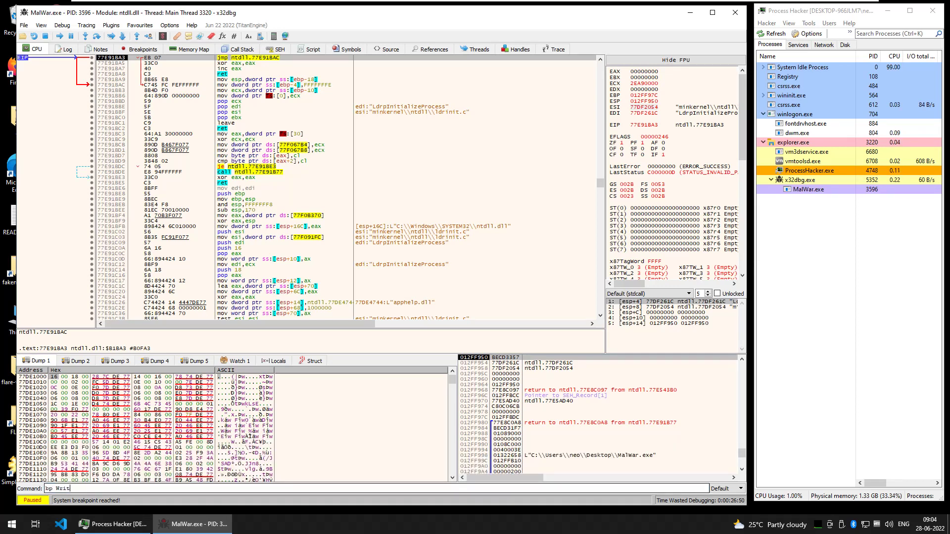
text(eProcessMemory)
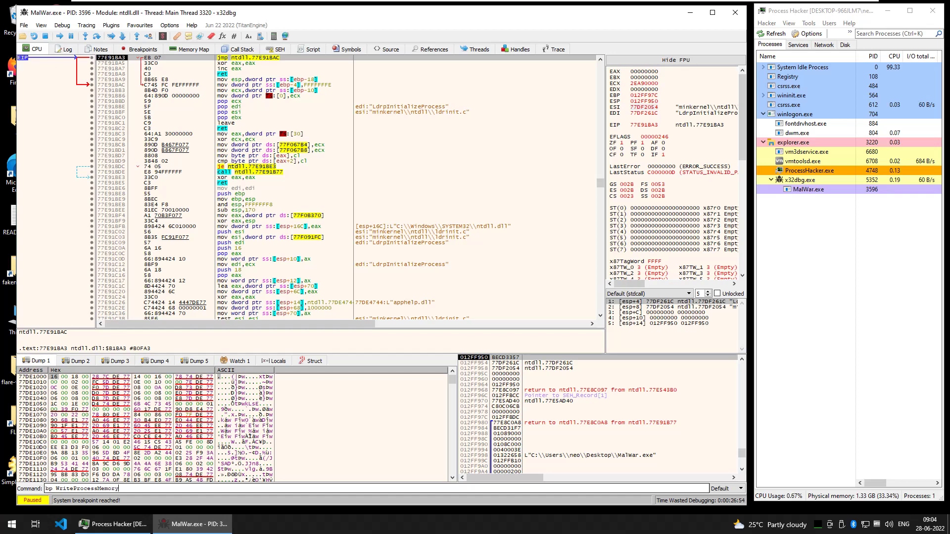
key(Return)
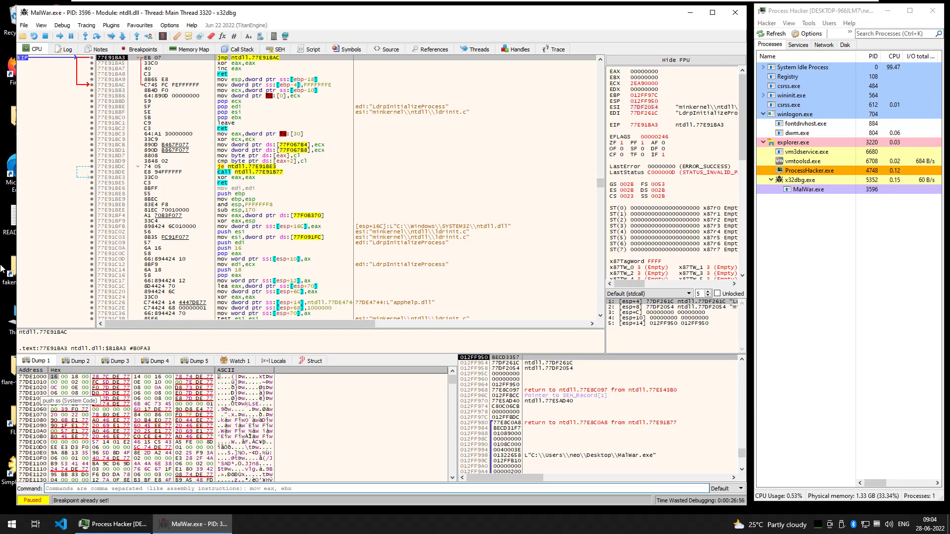
Check the breakpoint list for the kernel32.dll WriteProcessMemory entry and return to the disassembly
click(140, 49)
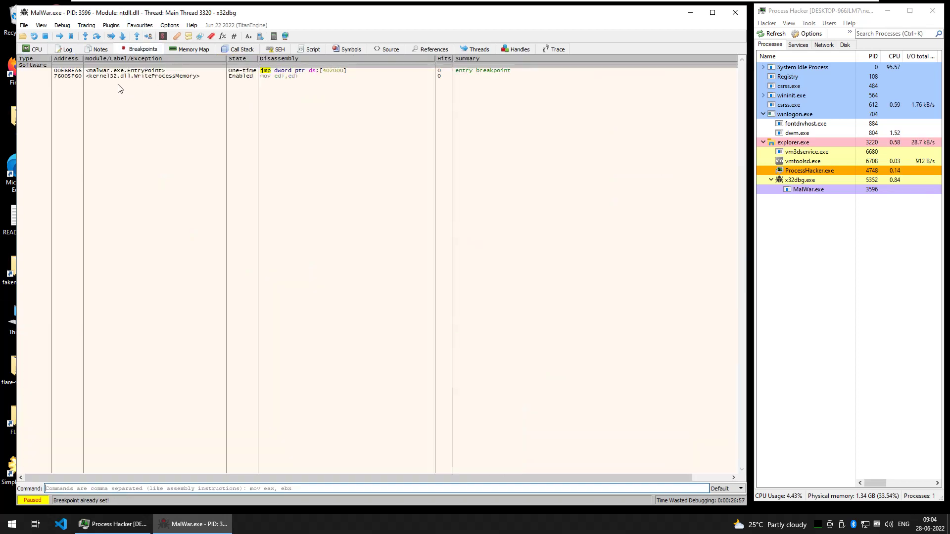
click(153, 75)
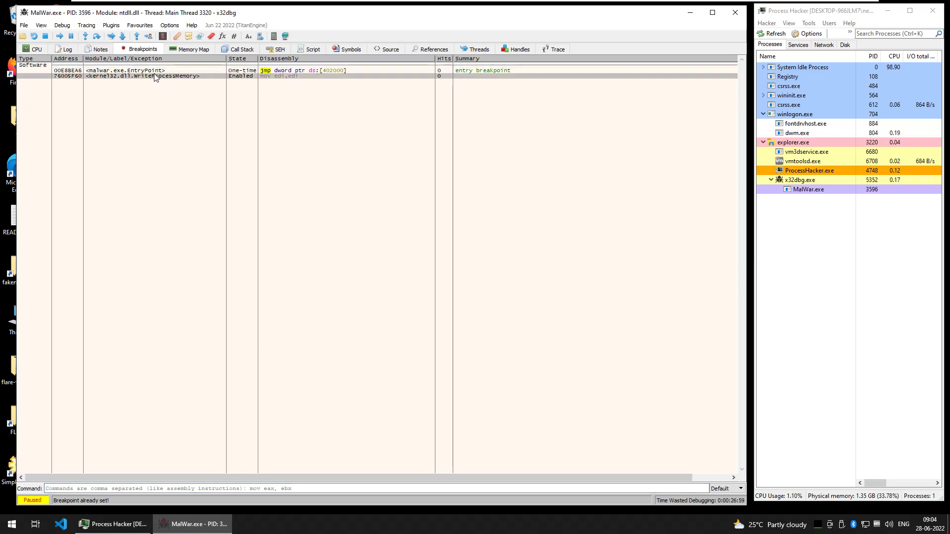
click(33, 50)
Run the debugged program passing all exceptions, and check the spawned child MalWar.exe process in Process Hacker
click(63, 26)
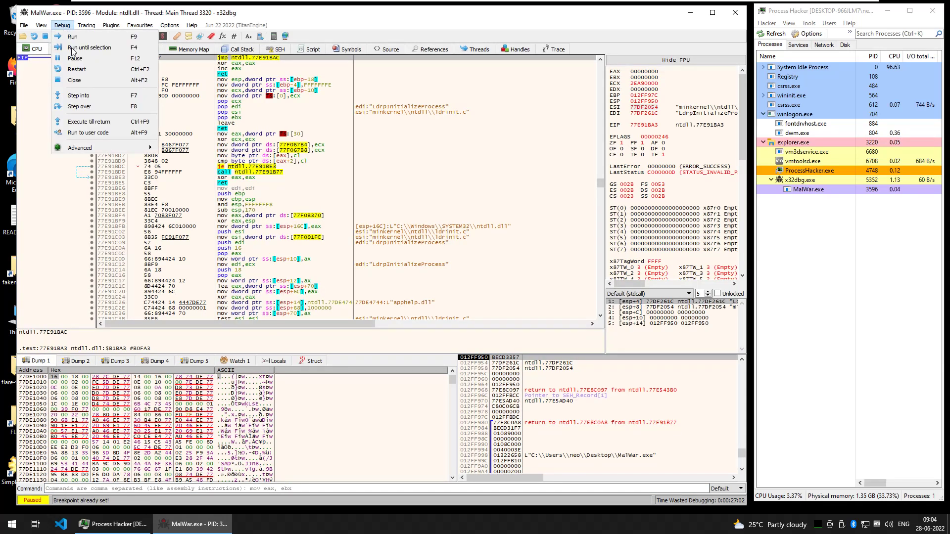
mouse_move(113, 149)
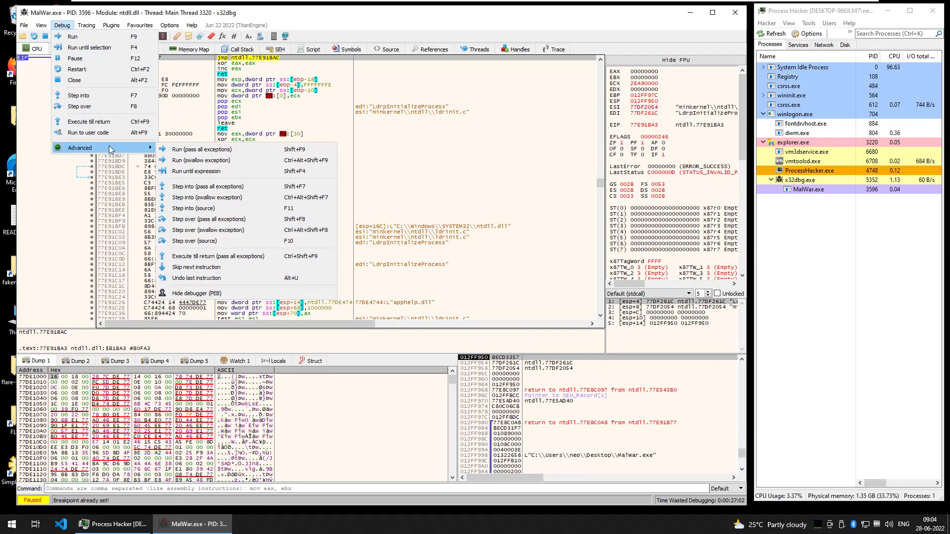
click(211, 150)
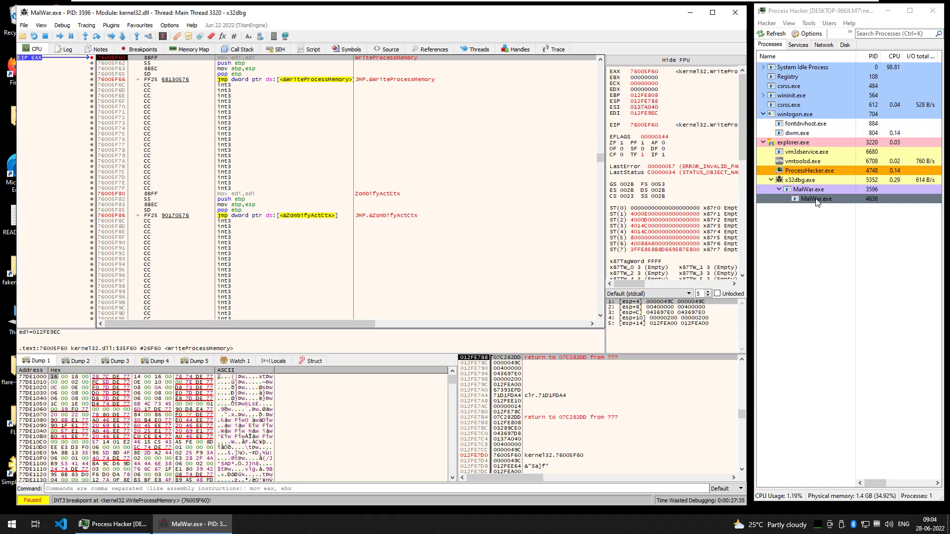
right_click(816, 200)
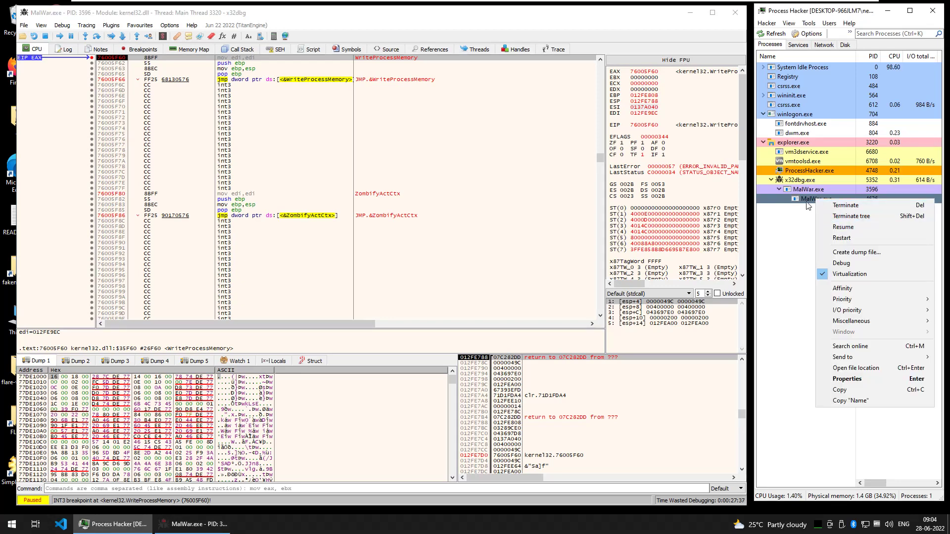
click(807, 204)
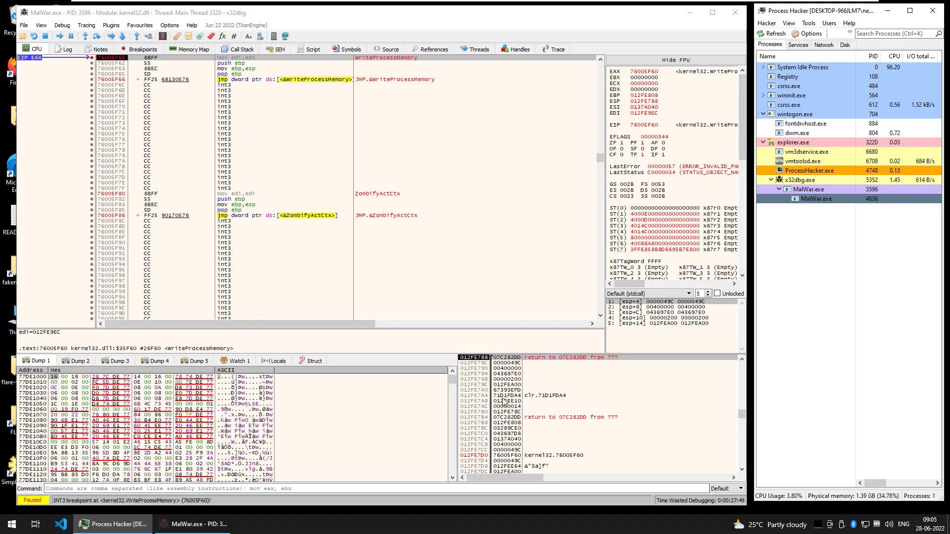
In x32dbg, follow the WriteProcessMemory buffer pointer on the stack, 043697E0, in Dump 1
click(511, 374)
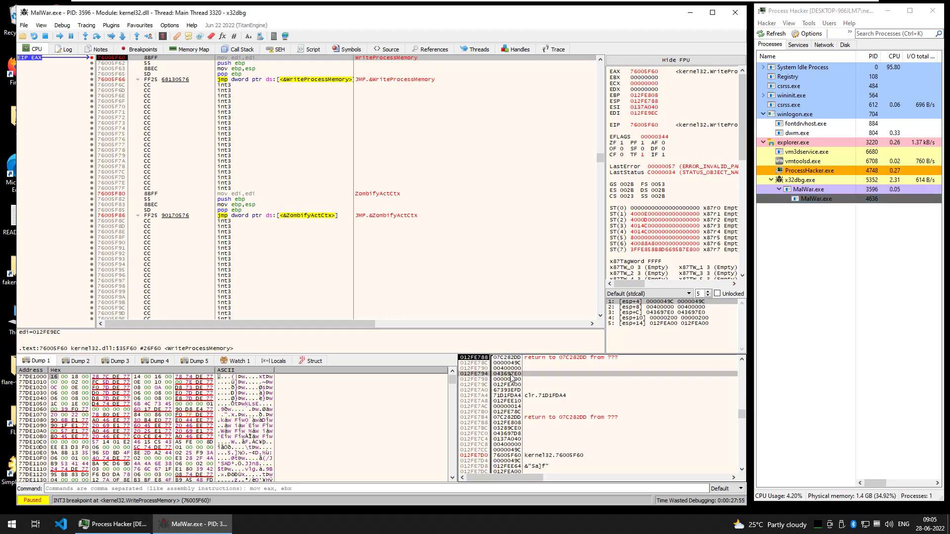
right_click(512, 377)
mouse_move(570, 360)
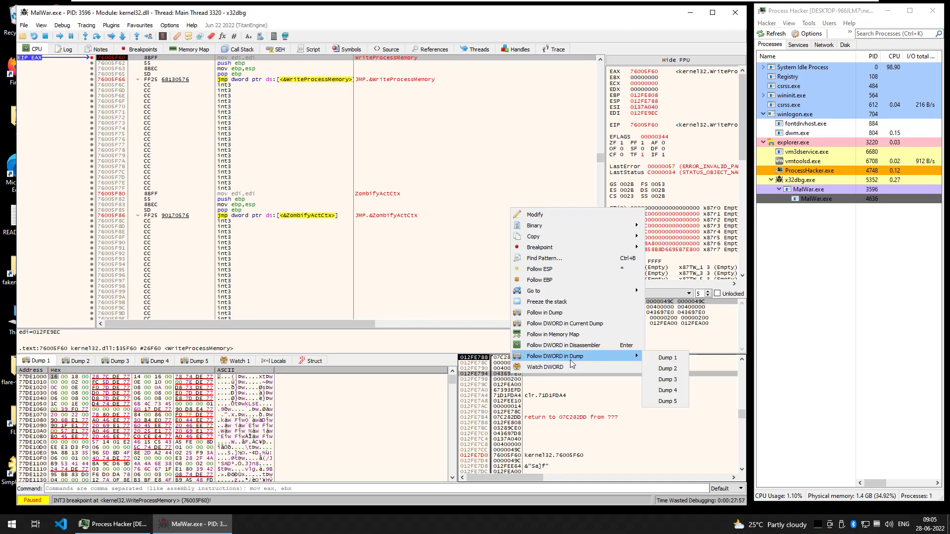
click(660, 359)
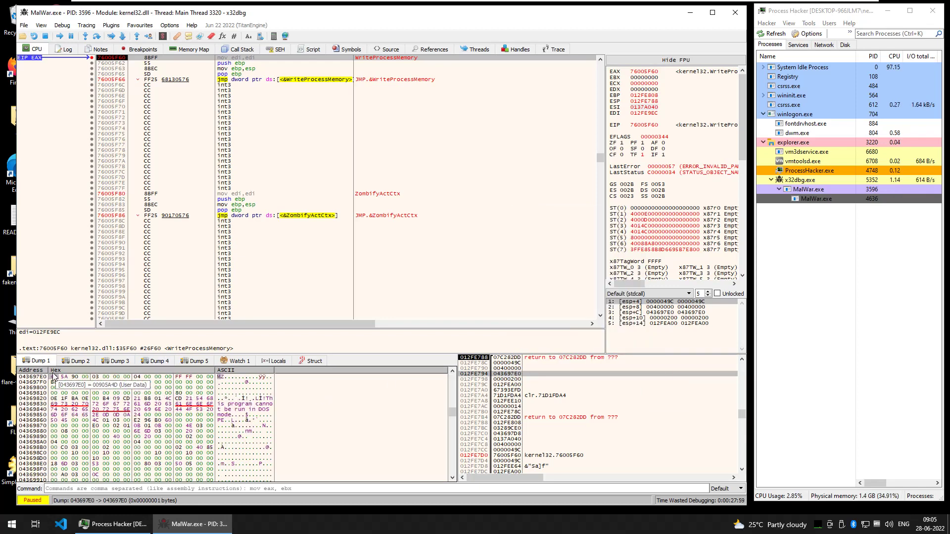
Select the dump bytes from the MZ header at 043697E0 through the end of the memory region at 04550FFF
drag(54, 379, 85, 398)
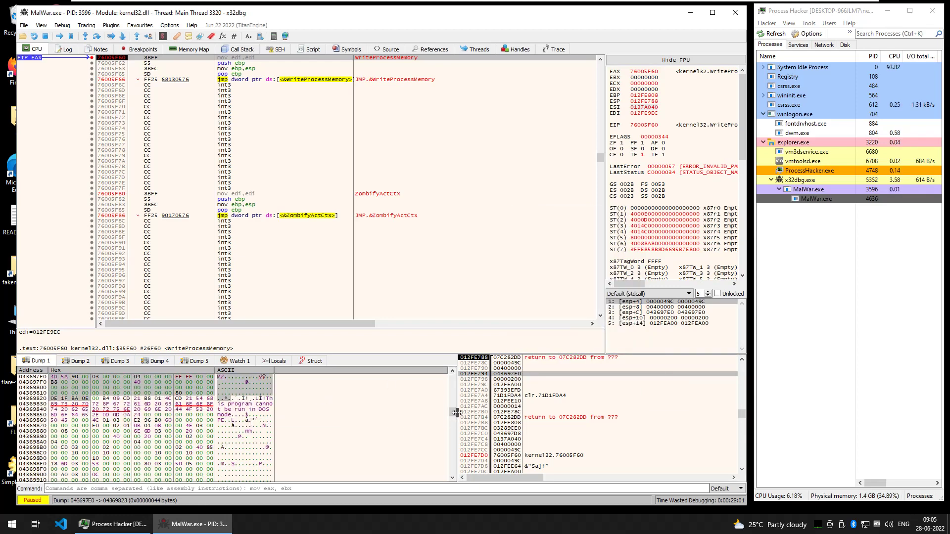
drag(453, 412, 453, 469)
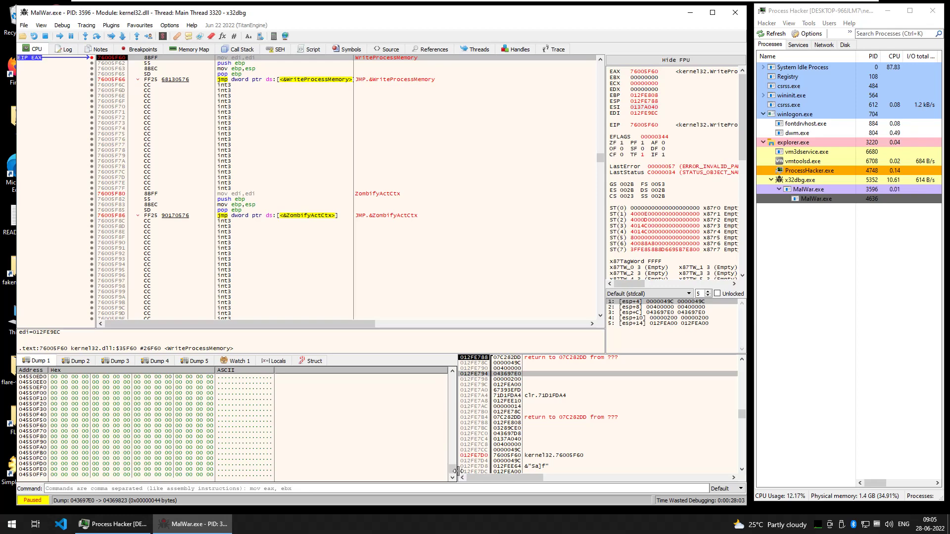
shift+click(210, 474)
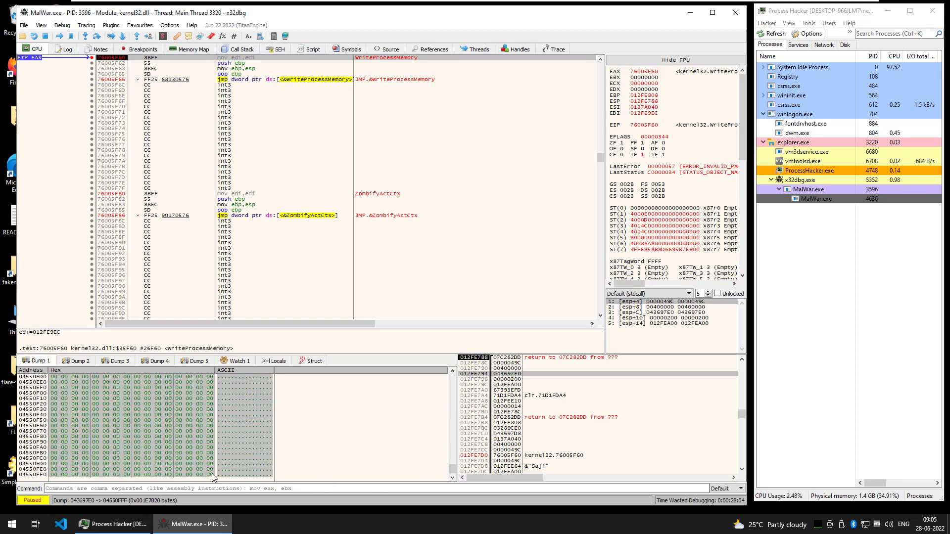
Save the selected memory bytes as a binary file named unpacked.exe on the Desktop
right_click(158, 406)
mouse_move(221, 198)
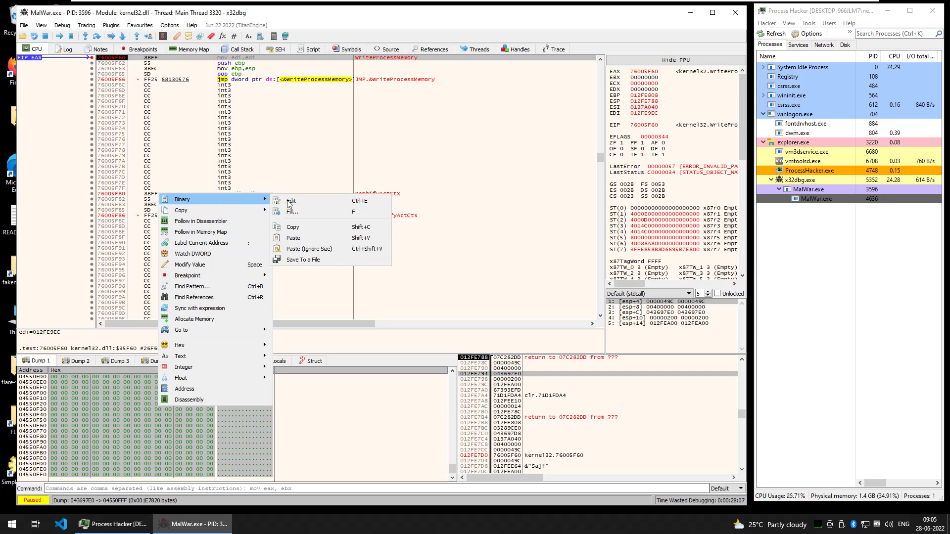
click(310, 259)
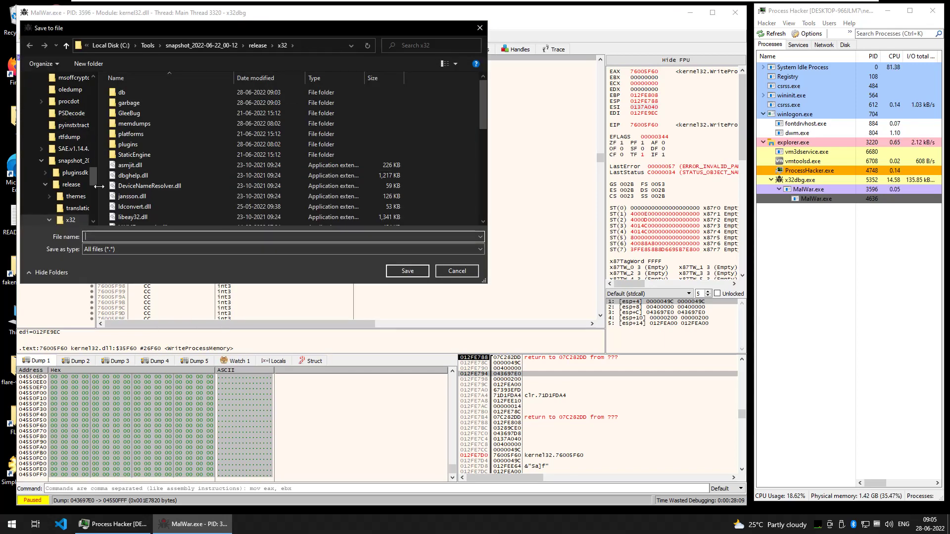
scroll(75, 90, up, 10)
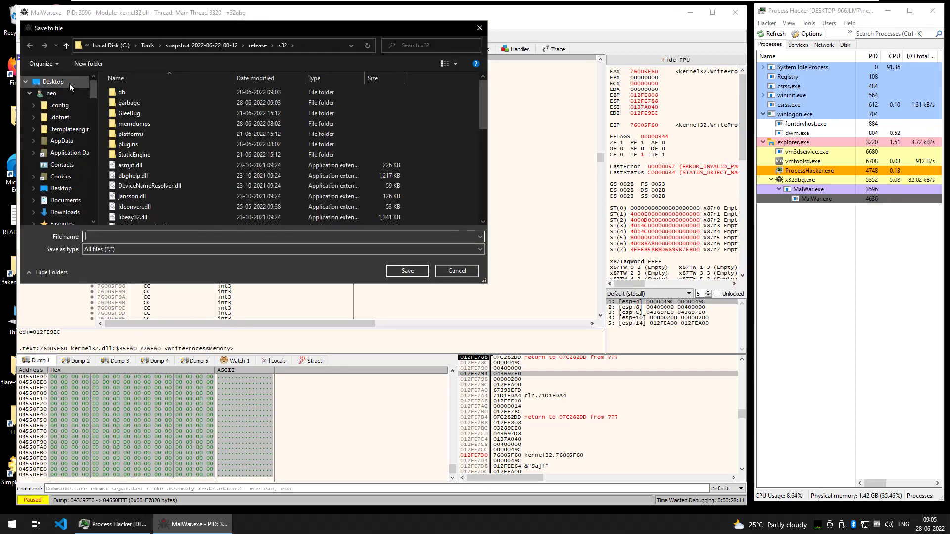
click(70, 82)
click(107, 237)
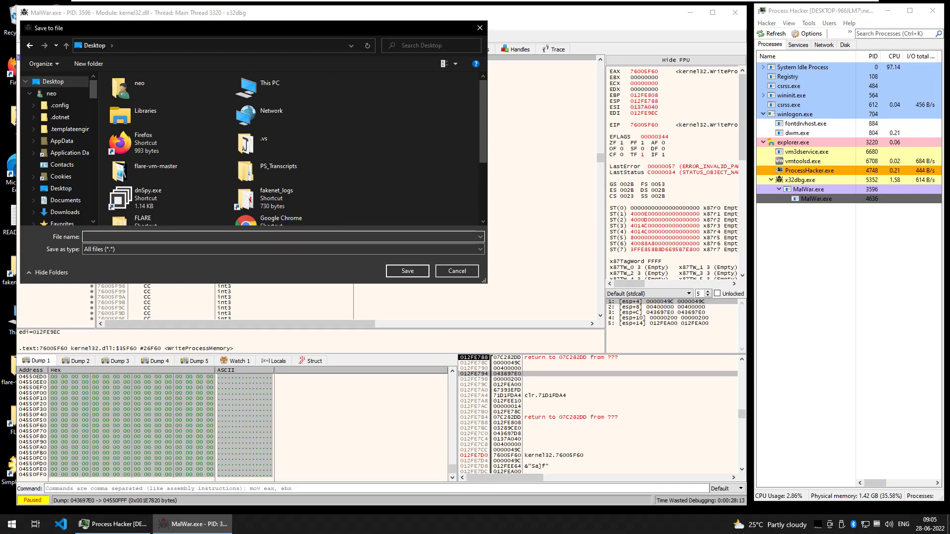
text(unpacke)
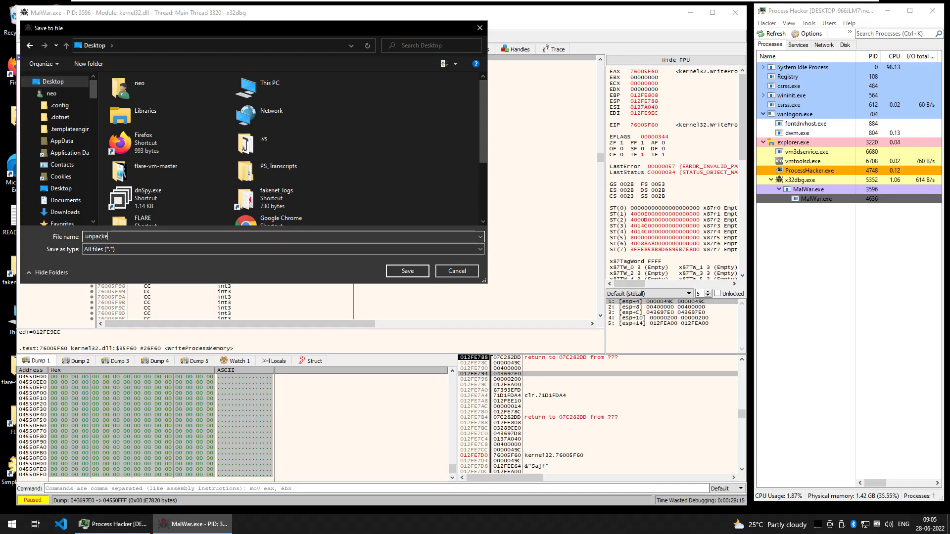
text(d.exe)
click(404, 272)
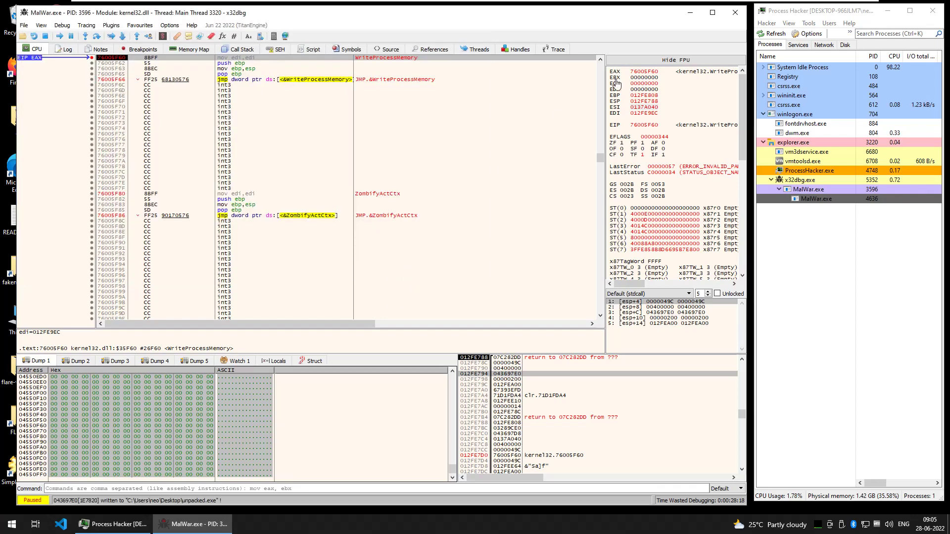
Minimize the debugger and run unpacked.exe from the desktop
click(690, 12)
click(62, 262)
right_click(62, 262)
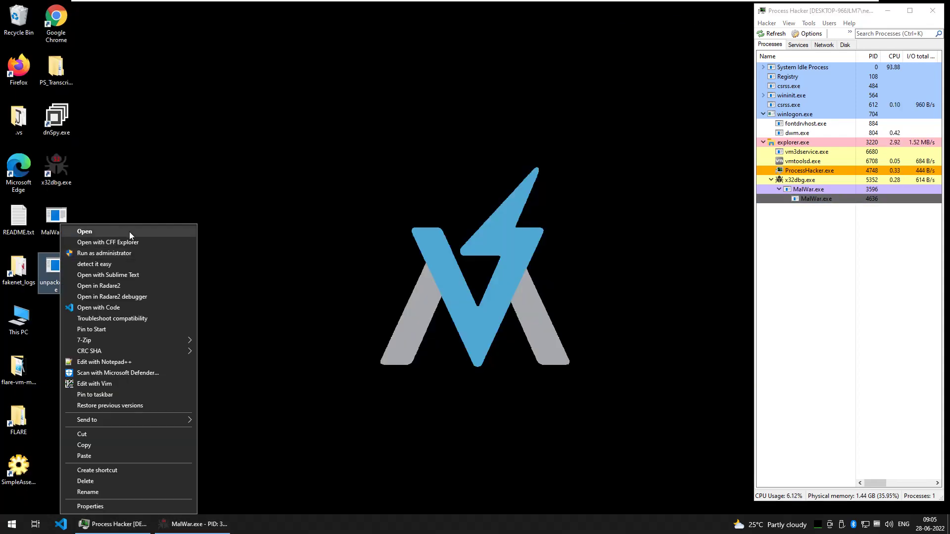
click(131, 233)
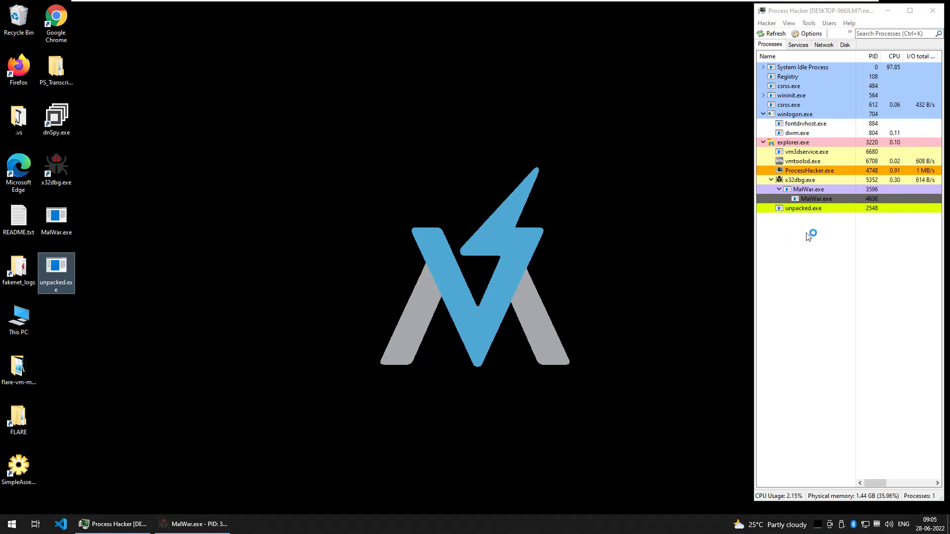
Terminate the unpacked.exe process tree in Process Hacker
right_click(803, 206)
click(840, 231)
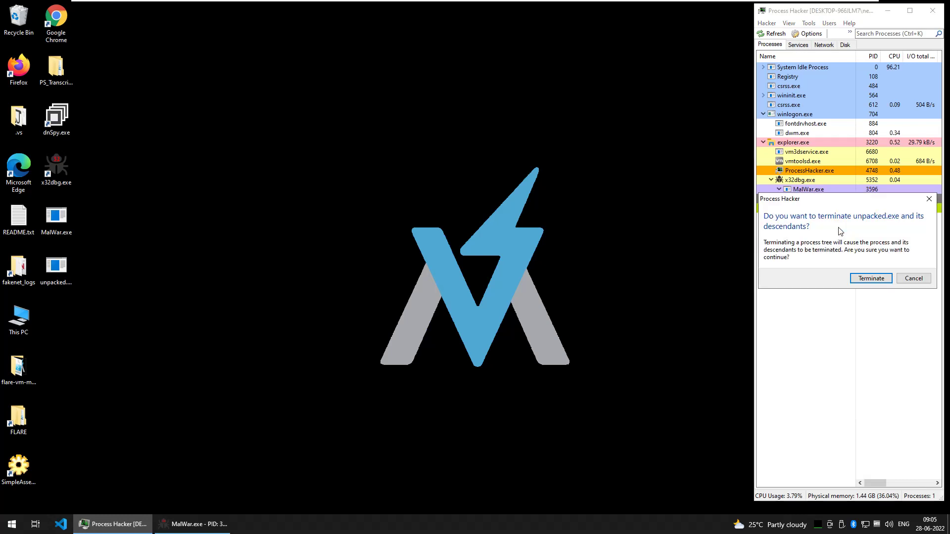
click(863, 278)
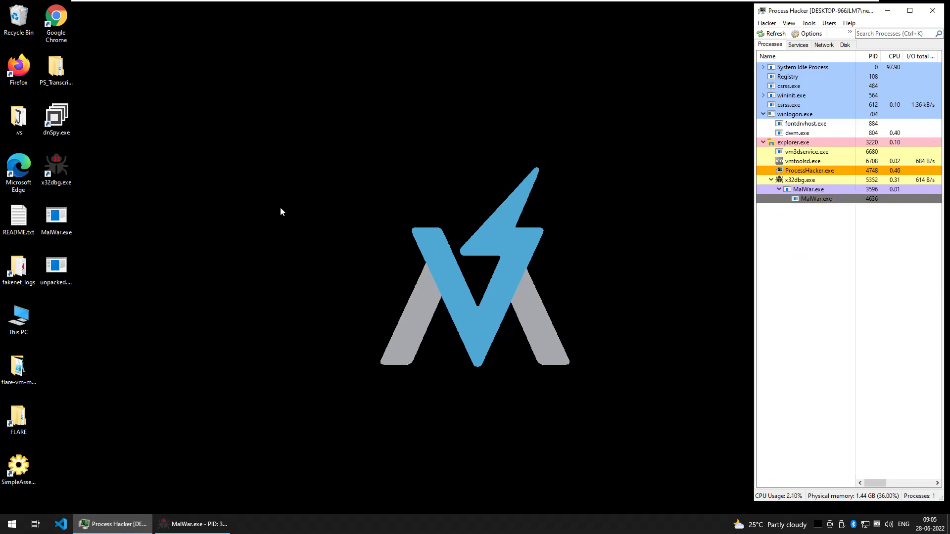
Open the desktop file unpacked.exe in dnSpy and go to its entry point, A.b.A
click(51, 272)
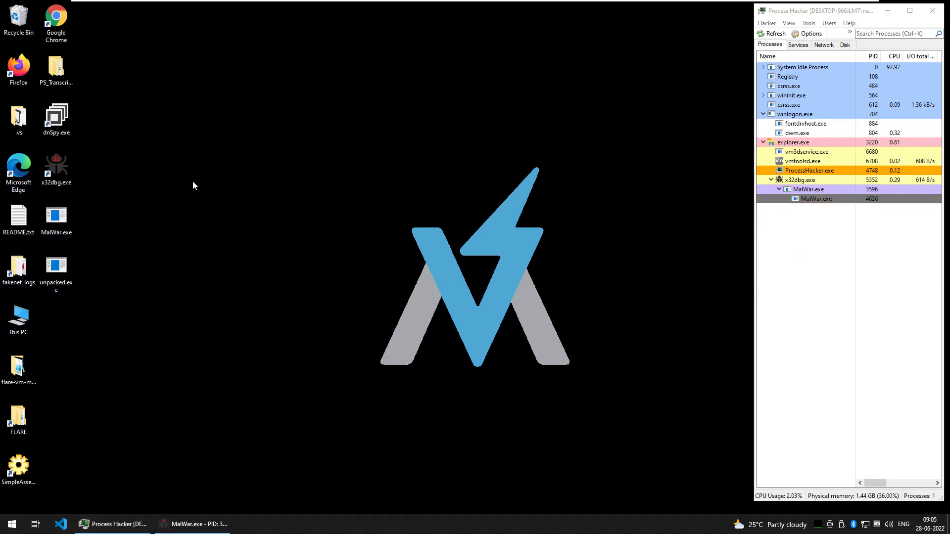
drag(56, 270, 56, 119)
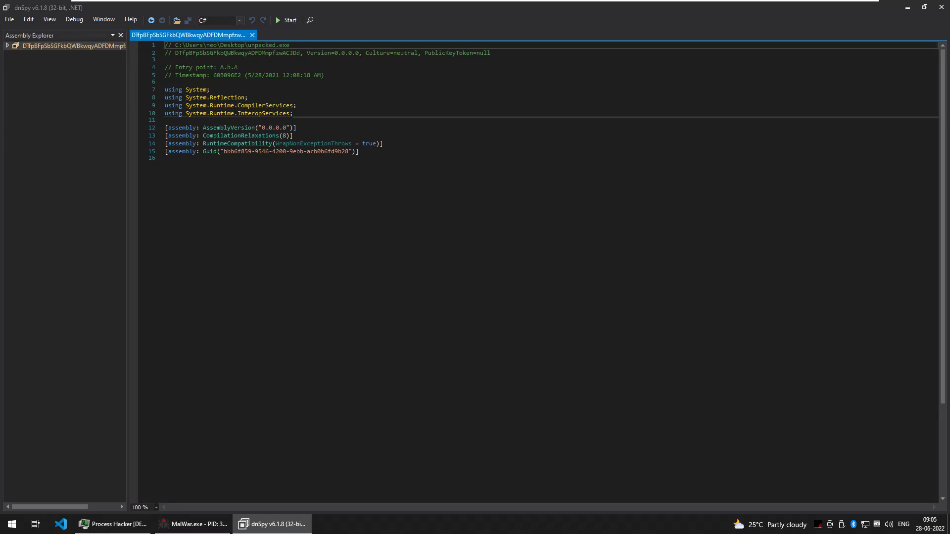
click(236, 68)
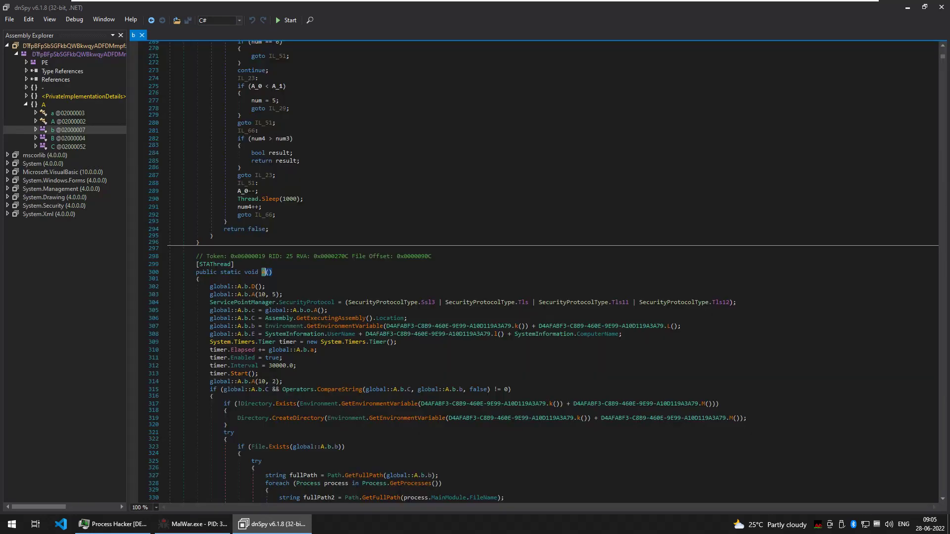
Read through the decompiled code of the entry point method A(), including its file copy and registry sections
scroll(544, 272, down, 5)
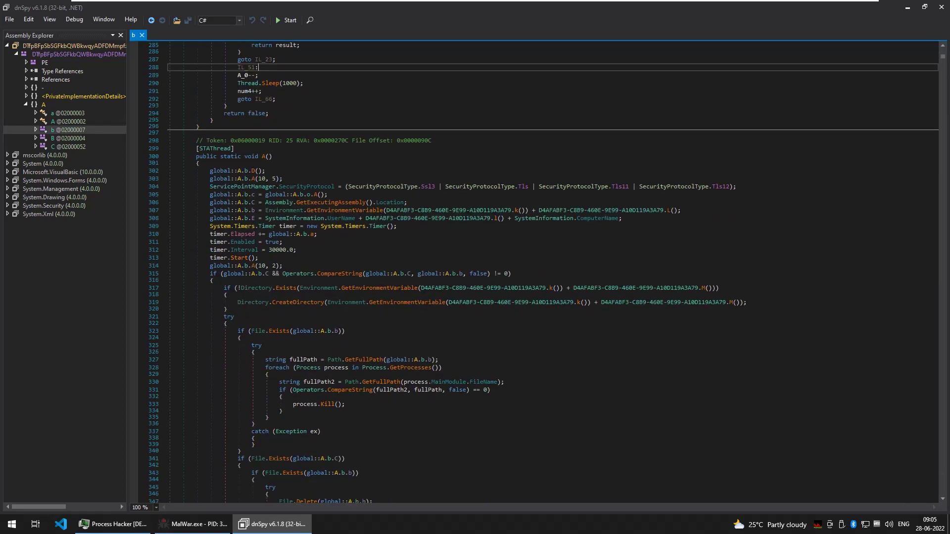
scroll(376, 192, down, 4)
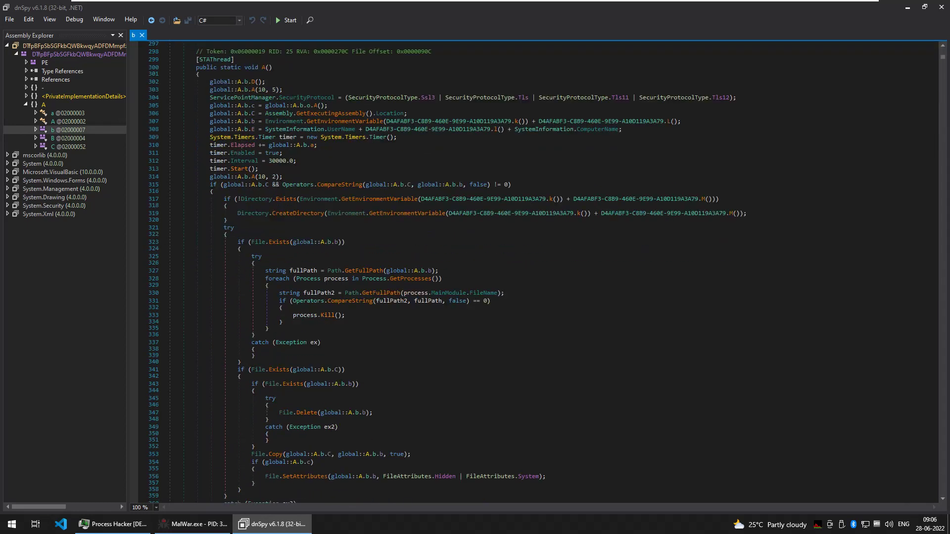
scroll(544, 272, down, 3)
scroll(387, 208, down, 9)
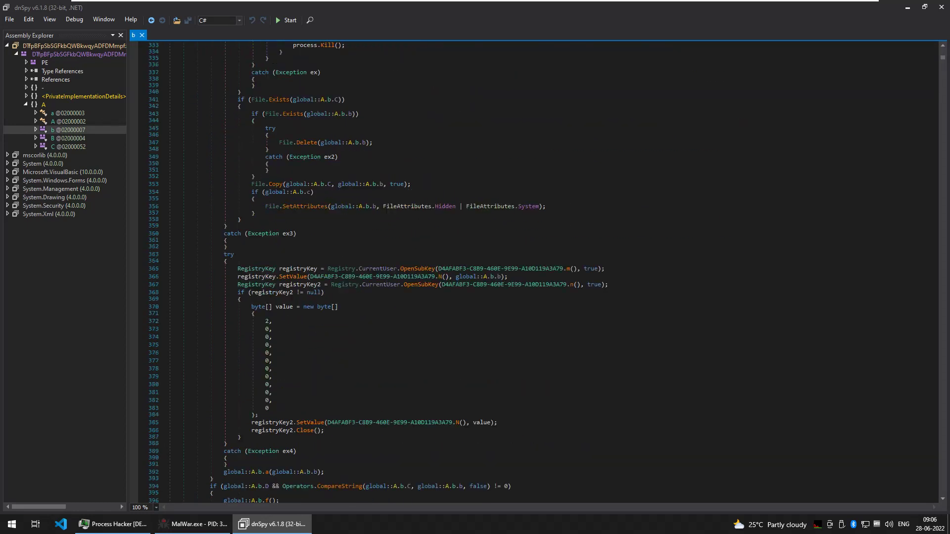
scroll(416, 178, up, 11)
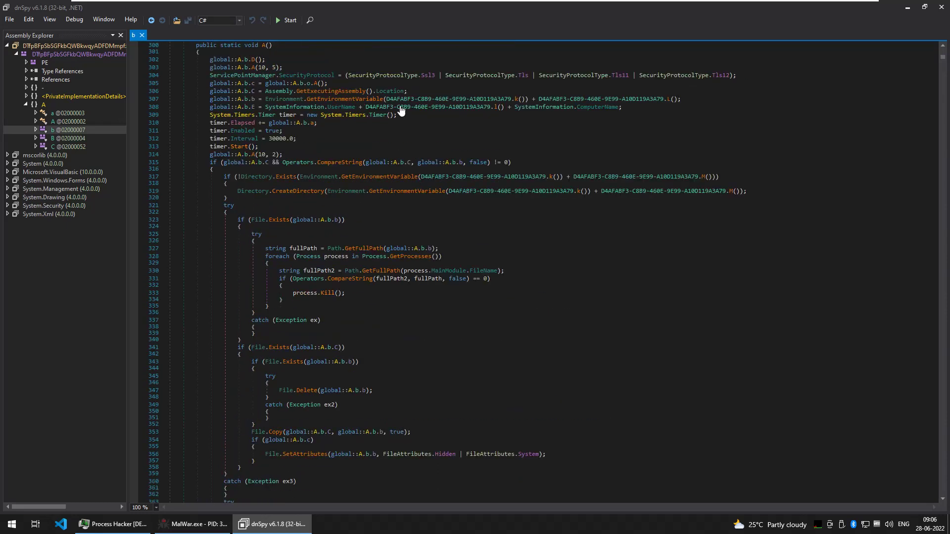
Look over the rest of method A() through its registry section and close dnSpy
scroll(544, 272, down, 14)
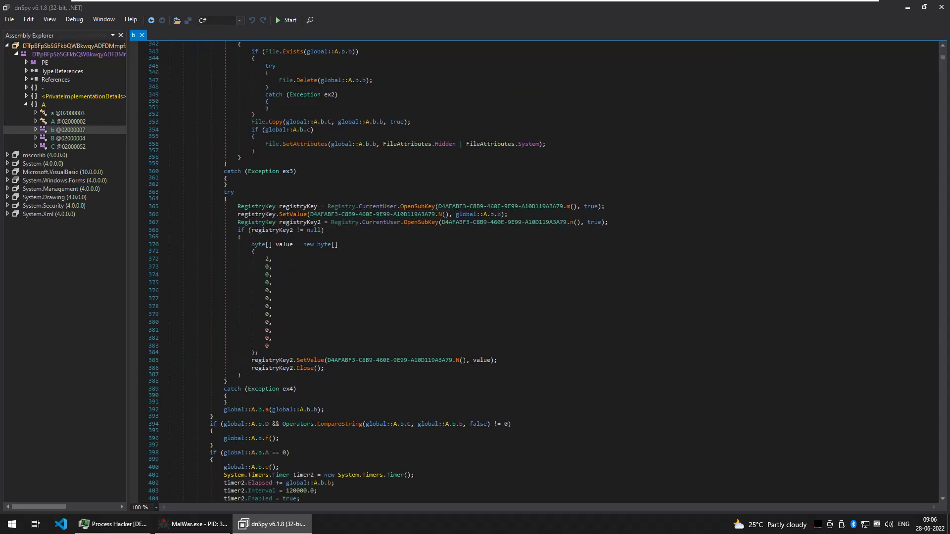
click(9, 20)
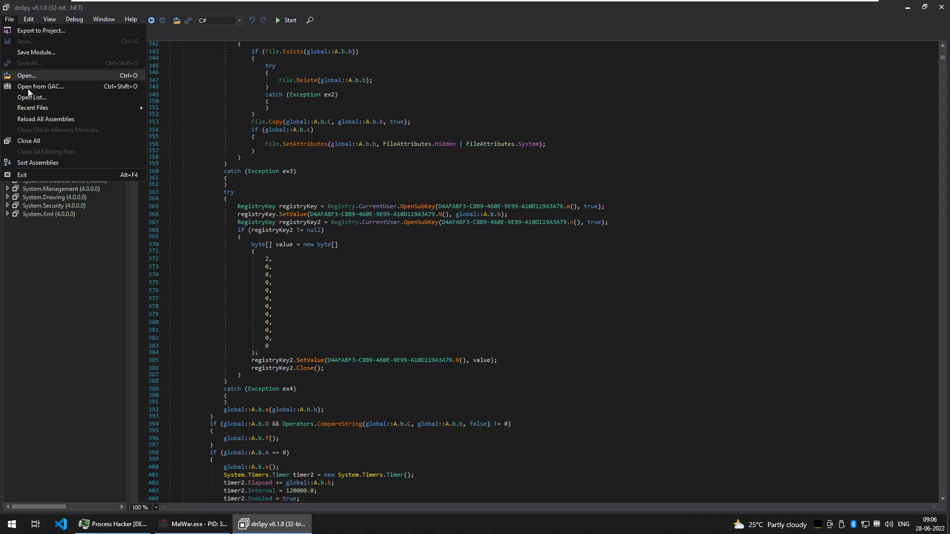
click(46, 140)
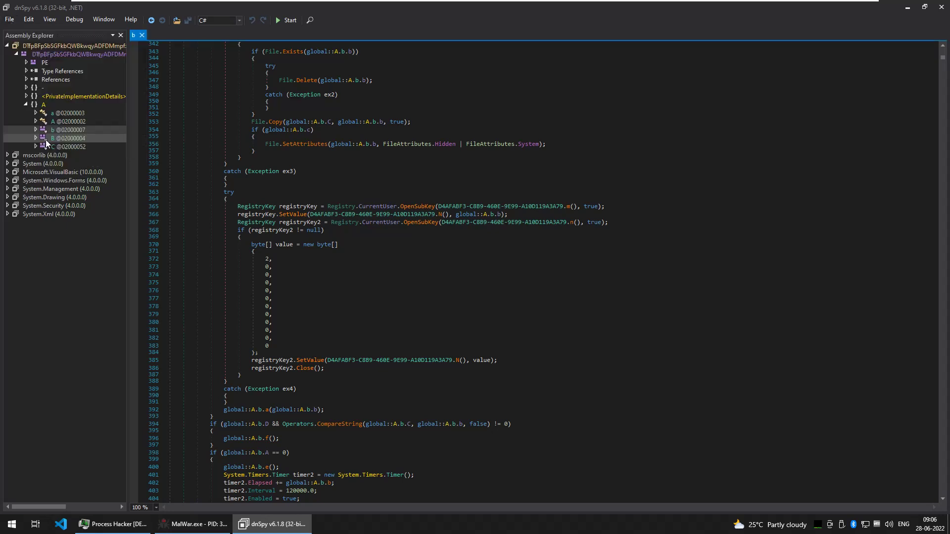
click(940, 8)
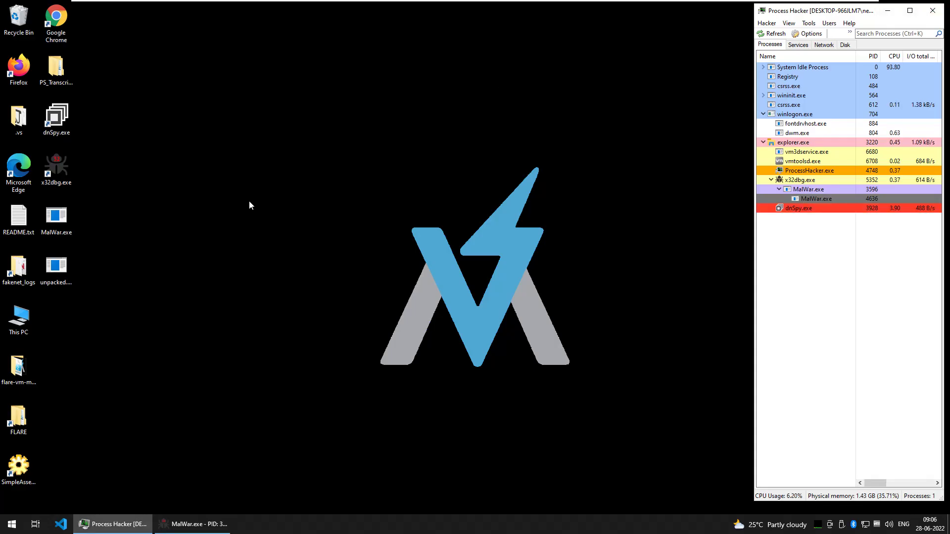
Open unpacked.exe in Simple Assembly Explorer, deobfuscate it with the Default profile into the desktop folder, and close the program
drag(55, 266, 22, 464)
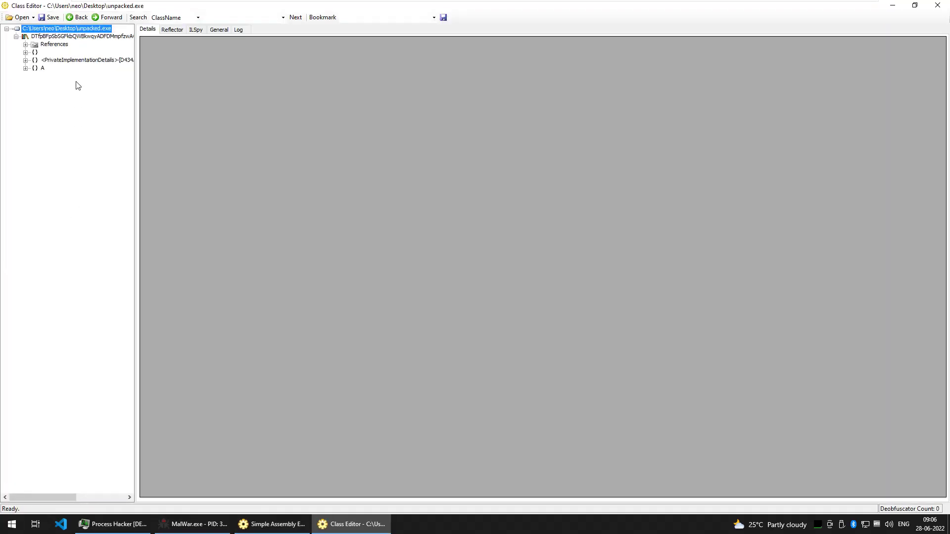
click(938, 6)
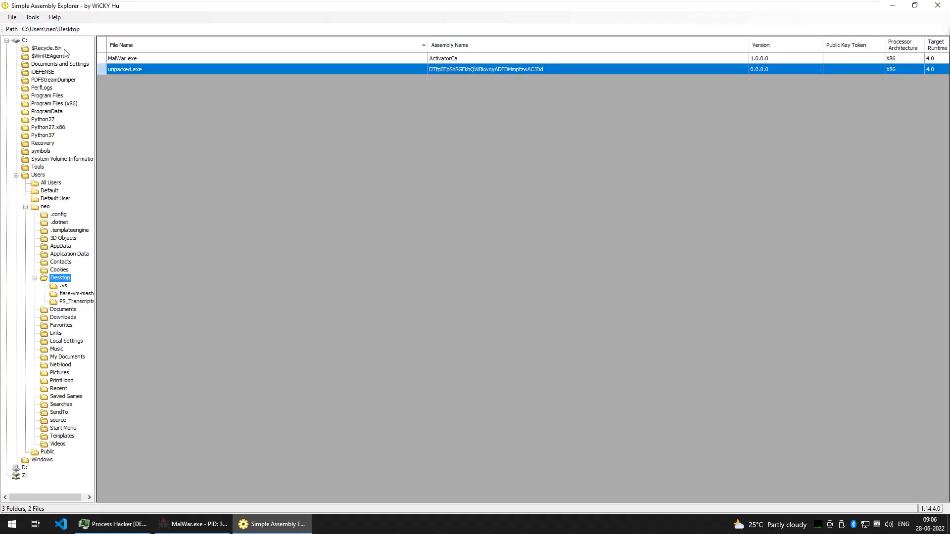
right_click(148, 71)
click(185, 97)
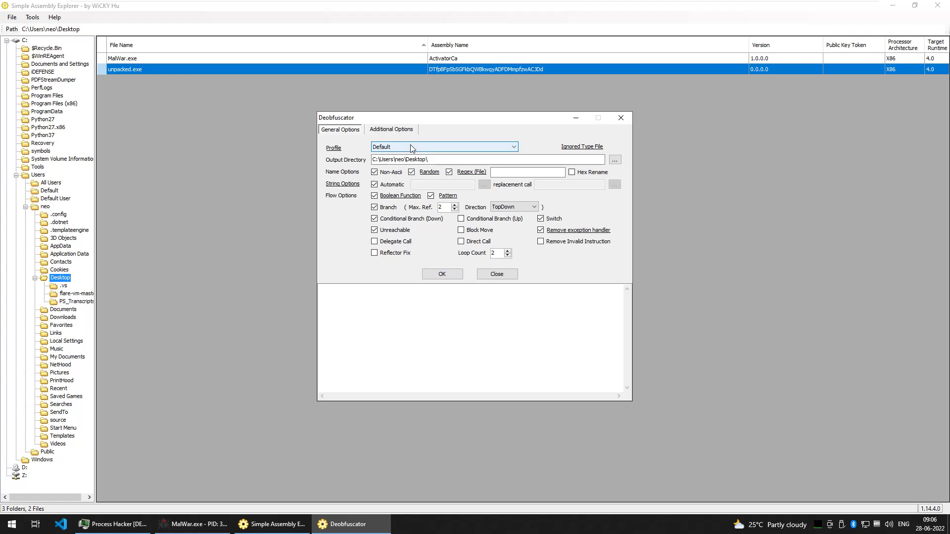
click(439, 275)
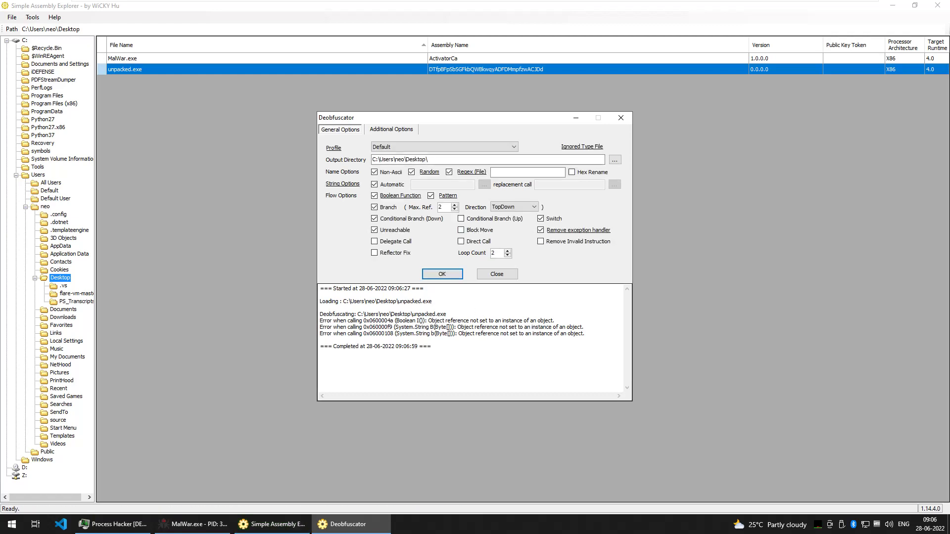
click(498, 274)
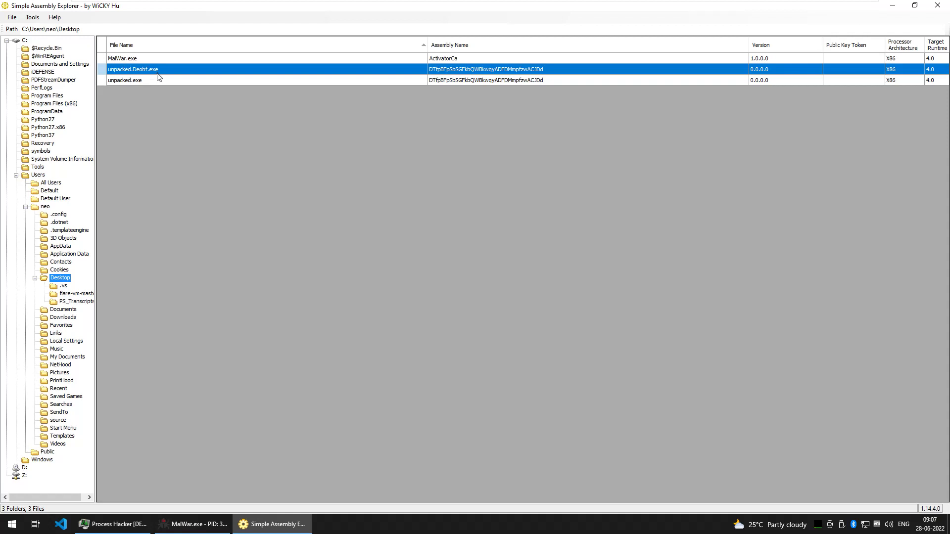
click(938, 5)
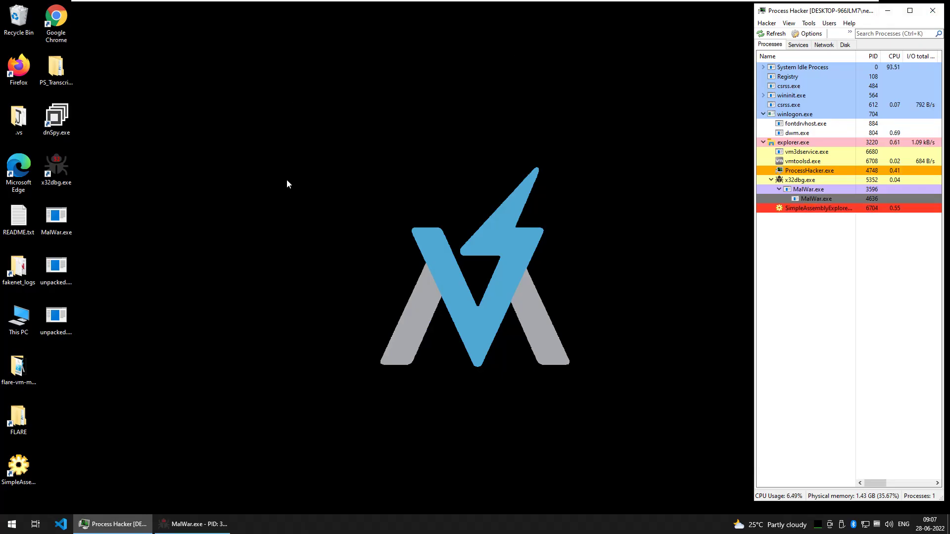
Open the desktop file unpacked.Deobf.exe in dnSpy and go to its entry point, c000007.Main
click(64, 315)
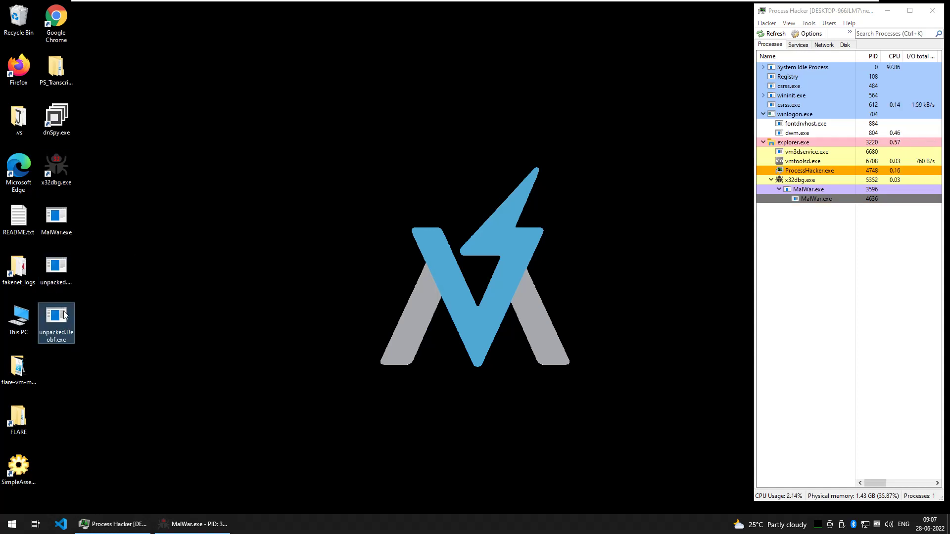
drag(64, 315, 46, 124)
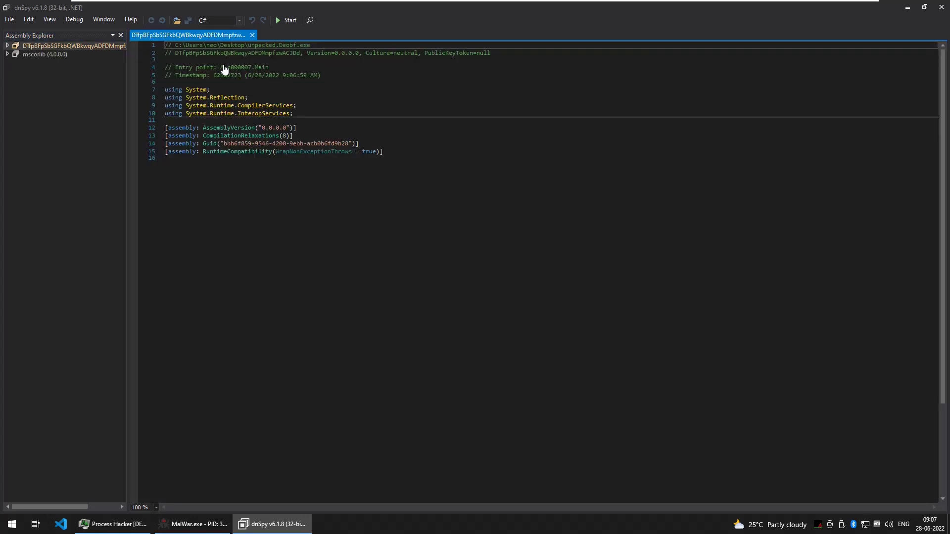
click(261, 68)
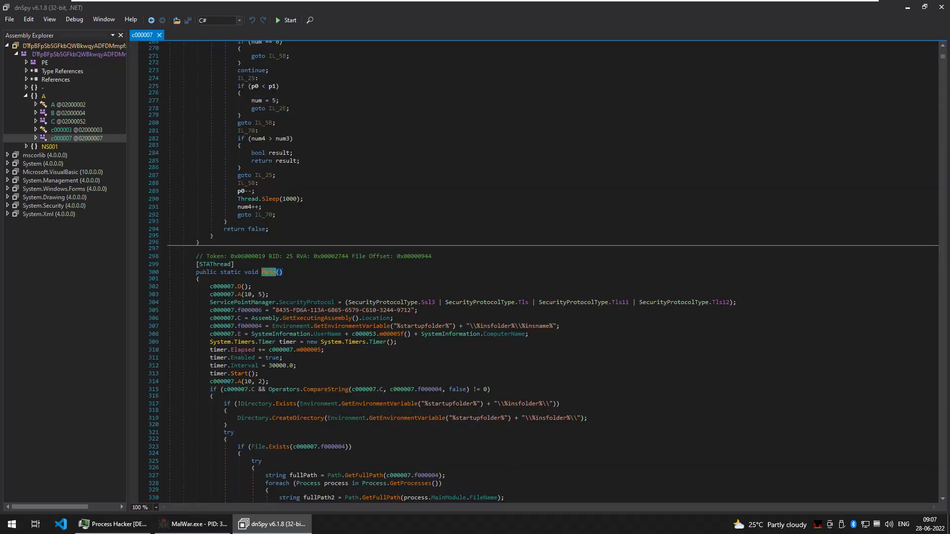
Read through the deobfuscated Main() method, examining its startup folder, file copy and registry Run key strings
scroll(544, 272, down, 8)
drag(397, 142, 226, 241)
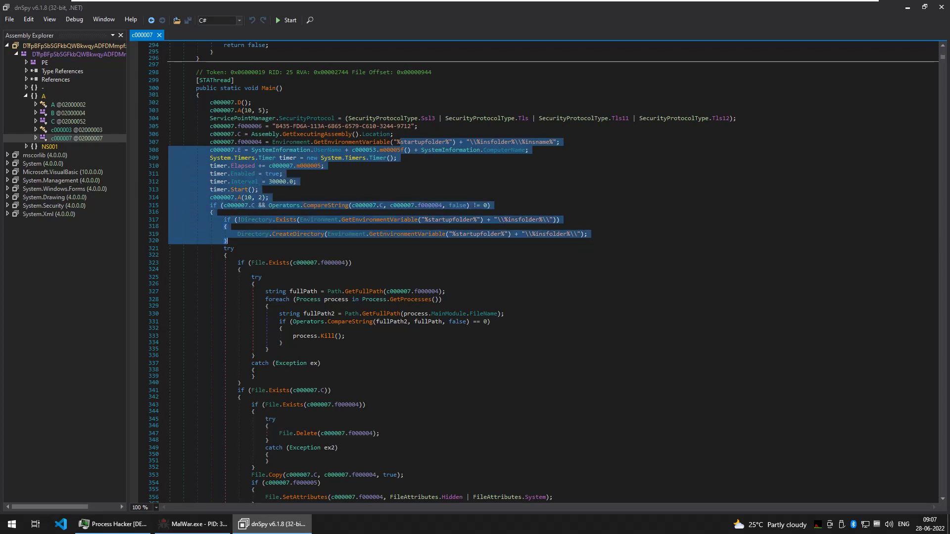
scroll(544, 272, down, 13)
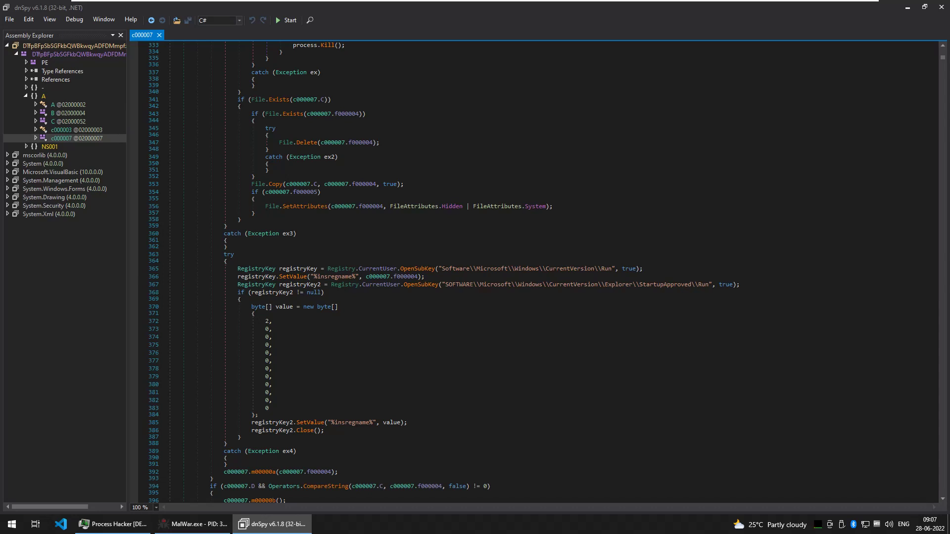
click(254, 121)
scroll(497, 218, down, 4)
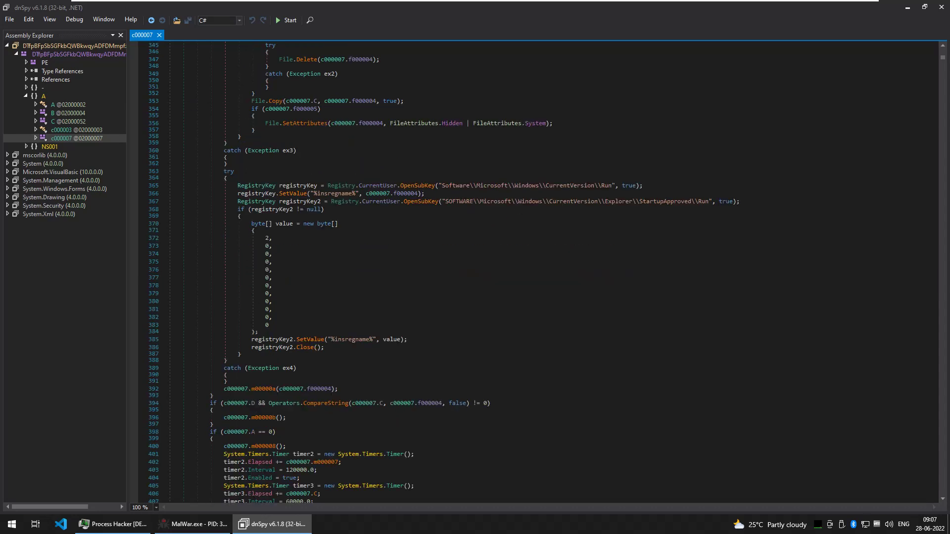
Search the decompiled code for "smtp" and examine the method that configures SmtpClient and sends mail attachments
key(ctrl+f)
text(smtp)
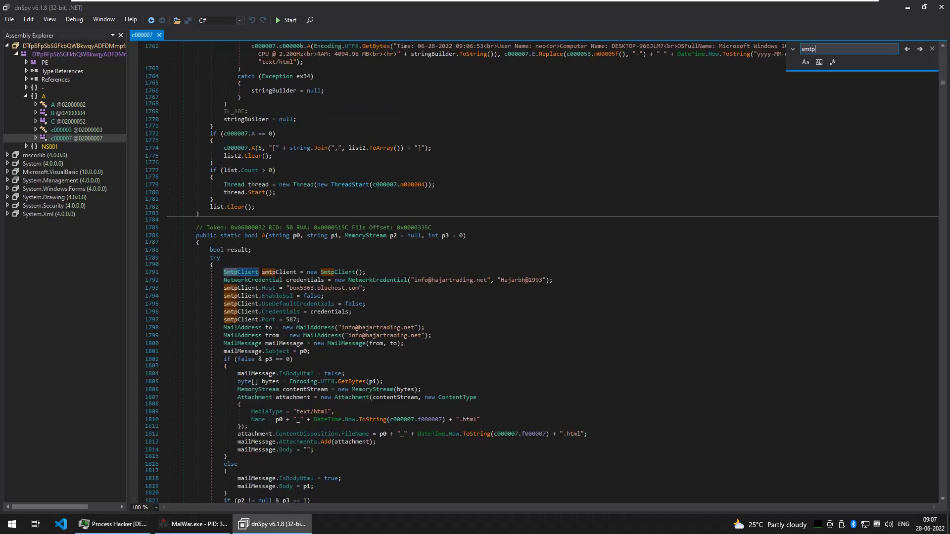
scroll(542, 272, down, 5)
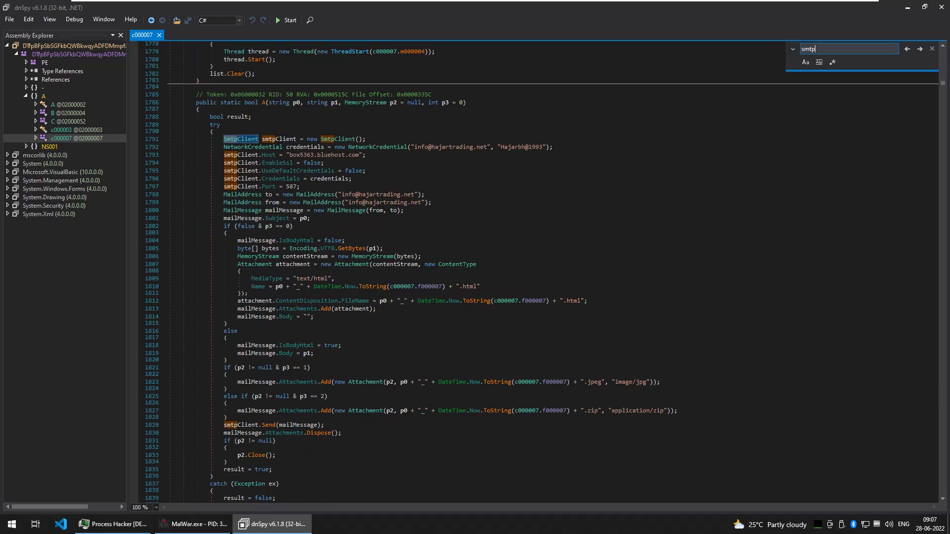
click(212, 131)
drag(224, 139, 376, 309)
scroll(375, 309, down, 1)
scroll(485, 198, down, 5)
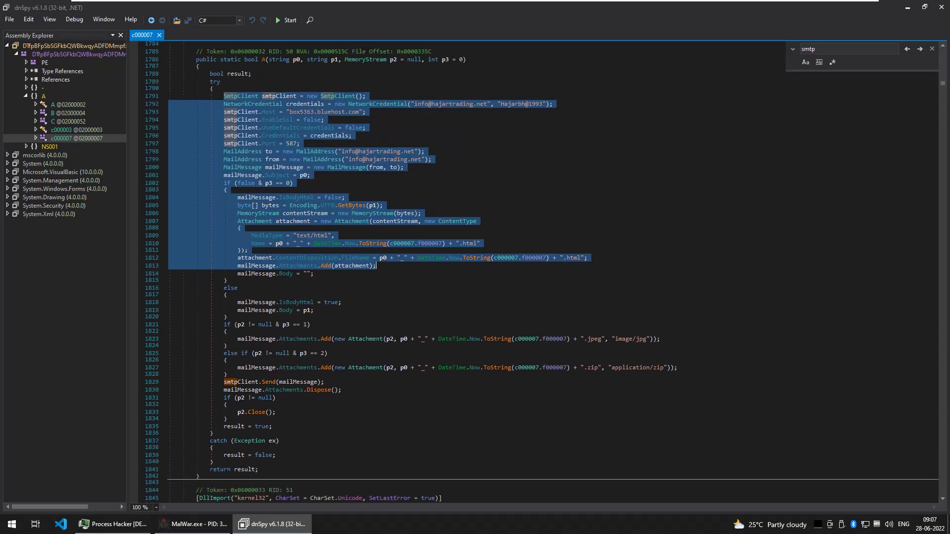
scroll(549, 270, down, 4)
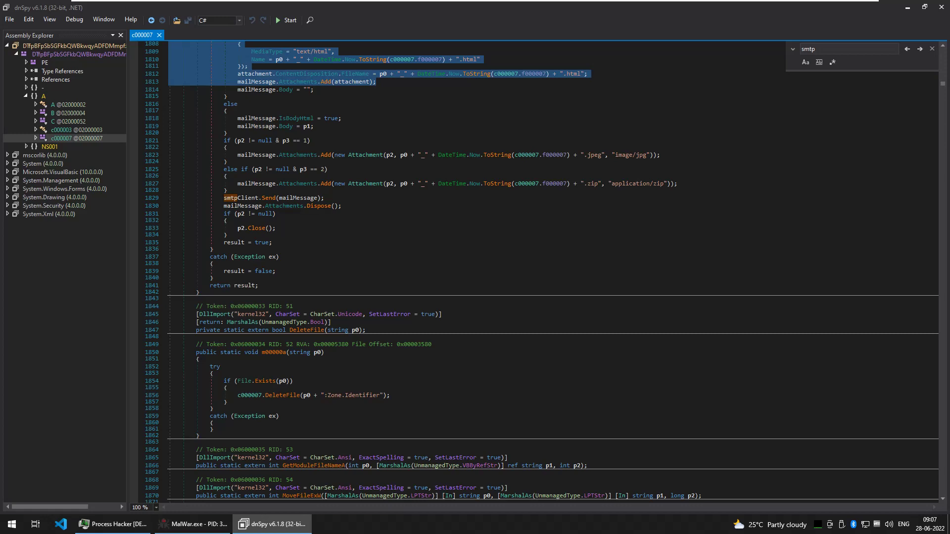
scroll(549, 269, up, 4)
scroll(549, 270, up, 7)
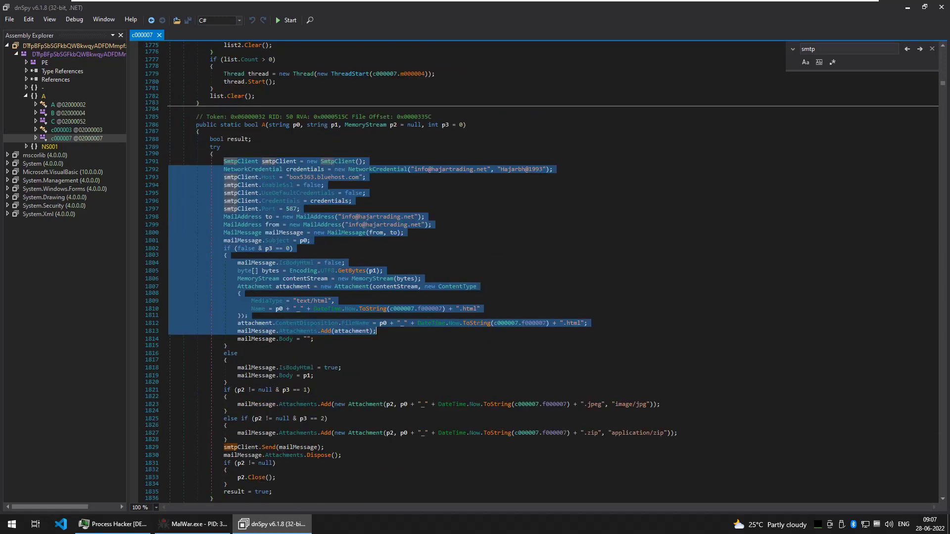
click(220, 147)
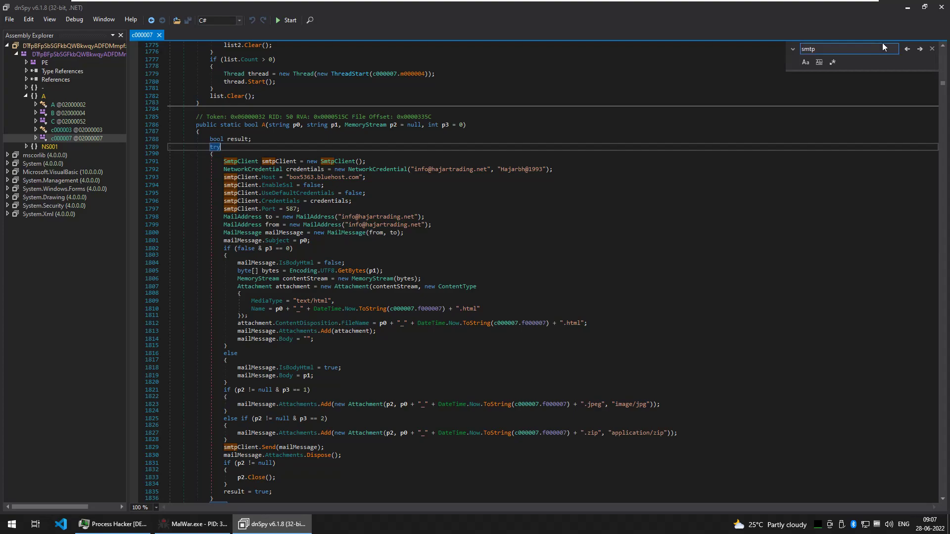
Close dnSpy and return to the desktop
click(941, 7)
click(353, 137)
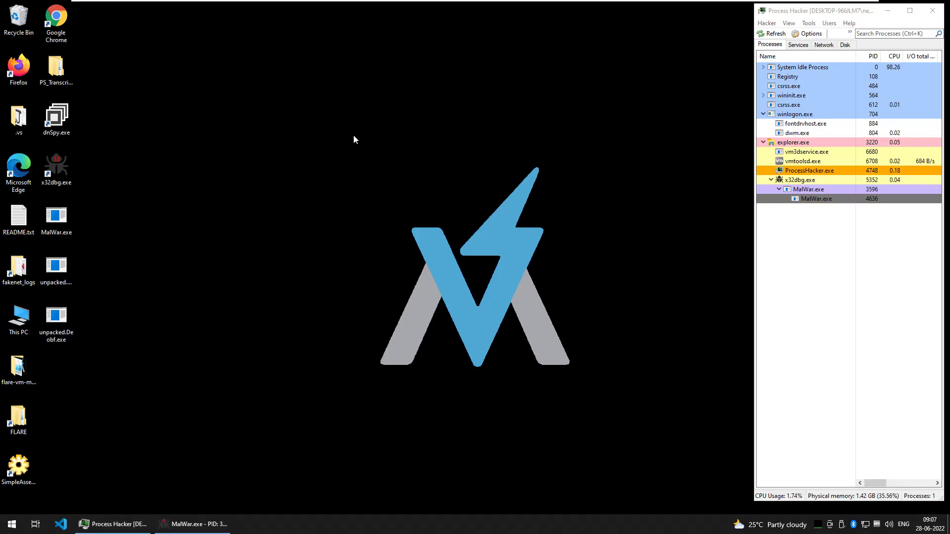
key(Num_Lock)
mouse_move(818, 6)
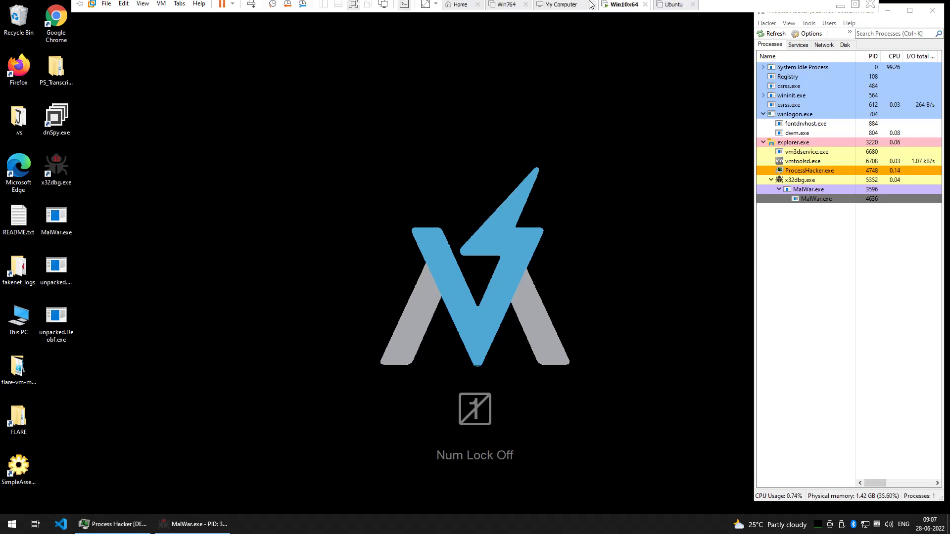